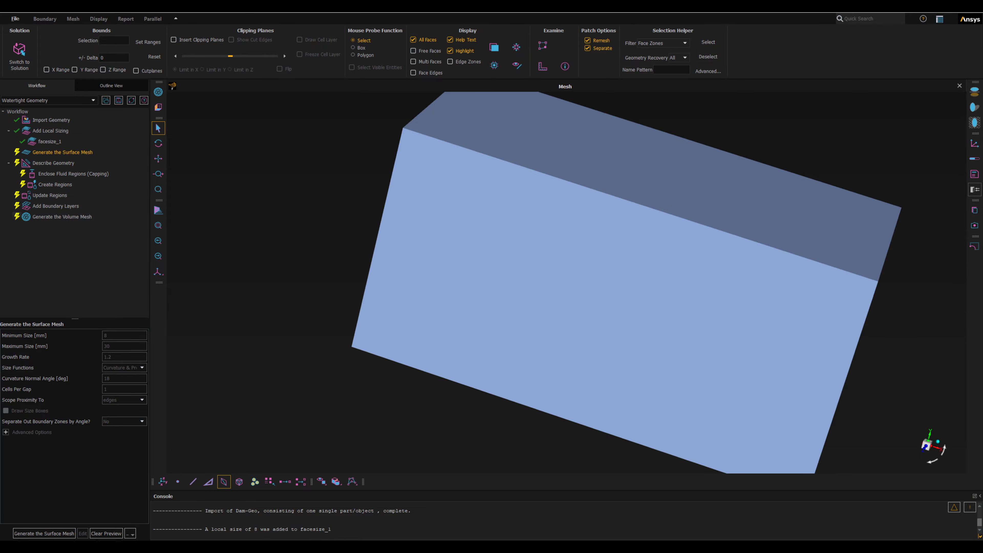
- Describe the geometry as consisting of only fluid regions with no voids, with no share topology and no wall-to-internal boundary change
scroll(407, 351, down, 6)
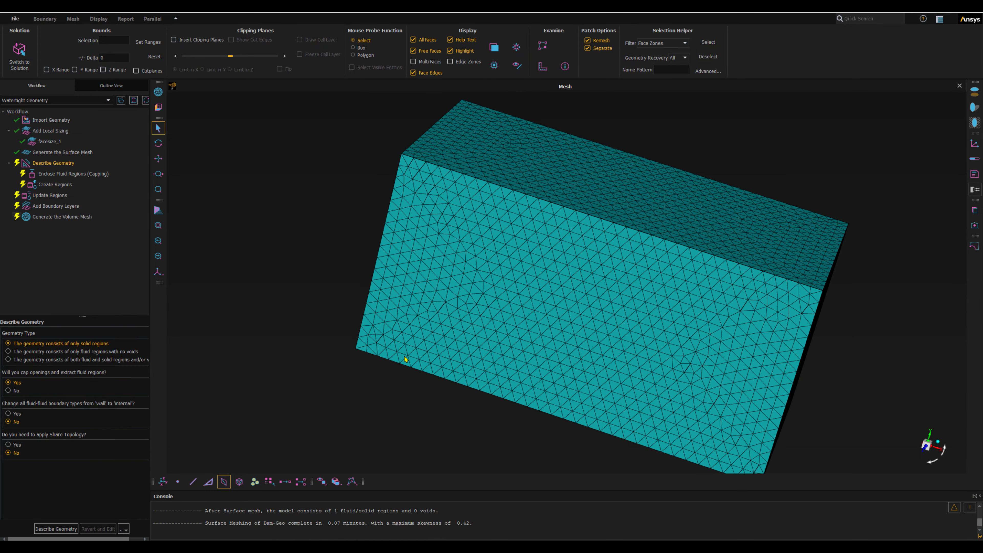
middle_drag(359, 295, 376, 265)
scroll(431, 396, up, 4)
scroll(431, 396, up, 4)
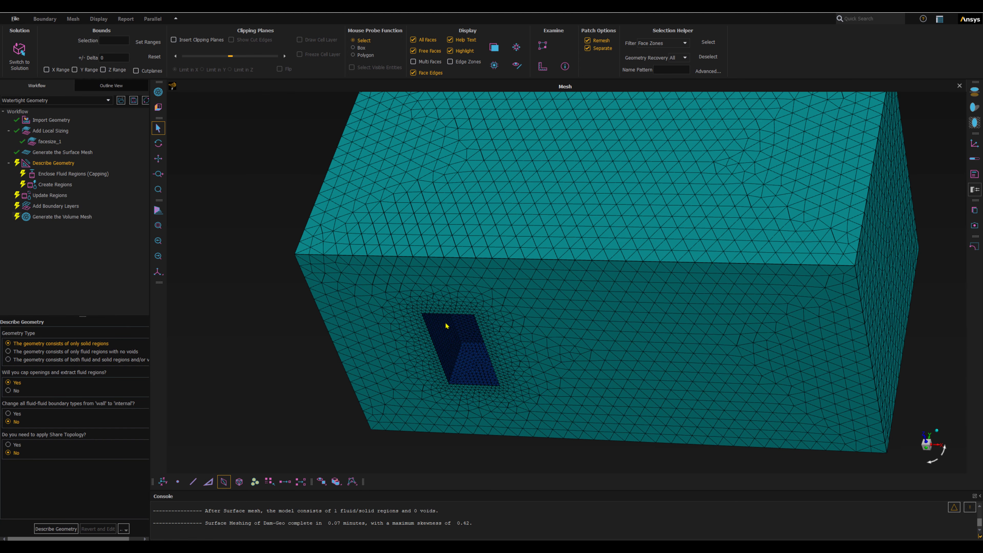
scroll(439, 340, up, 2)
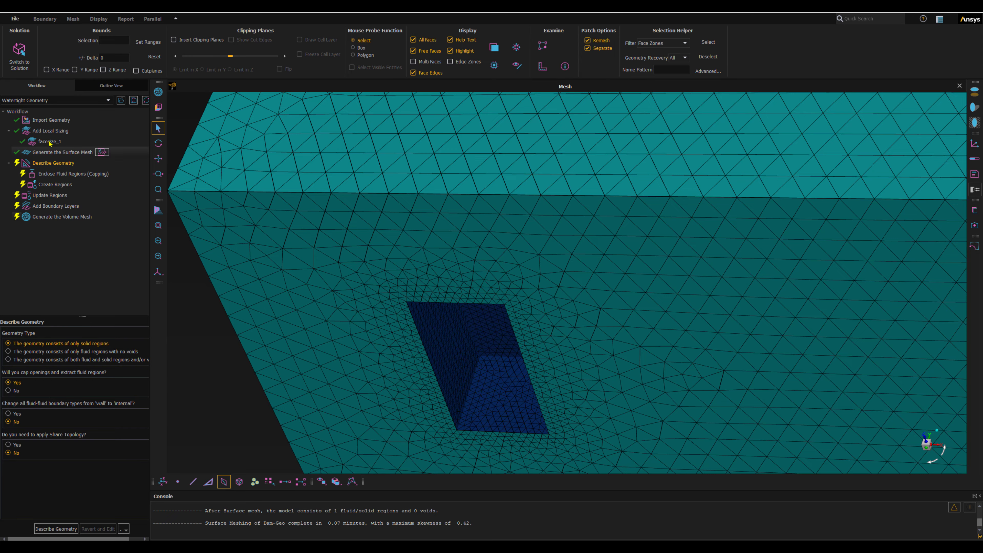
click(35, 164)
drag(345, 274, 468, 281)
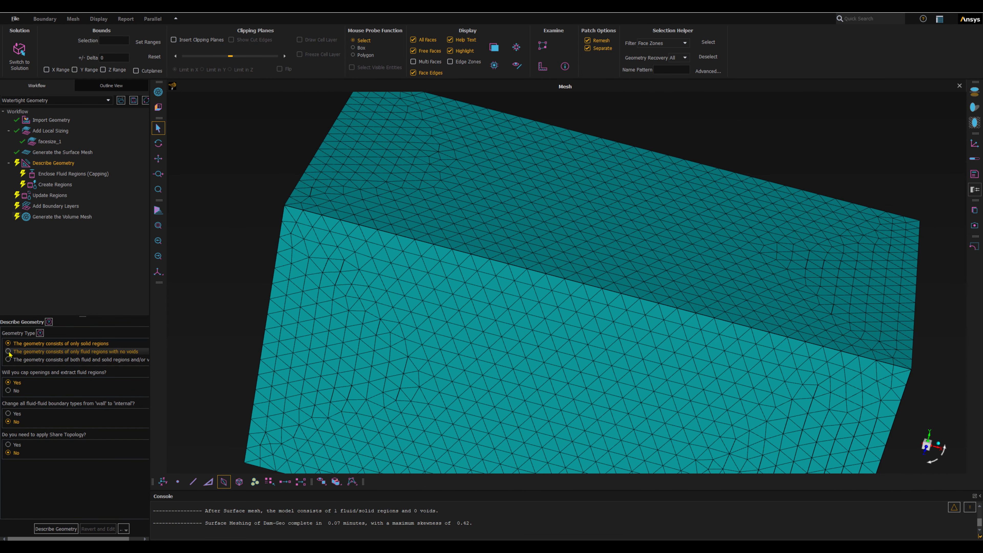
click(21, 352)
scroll(267, 354, down, 5)
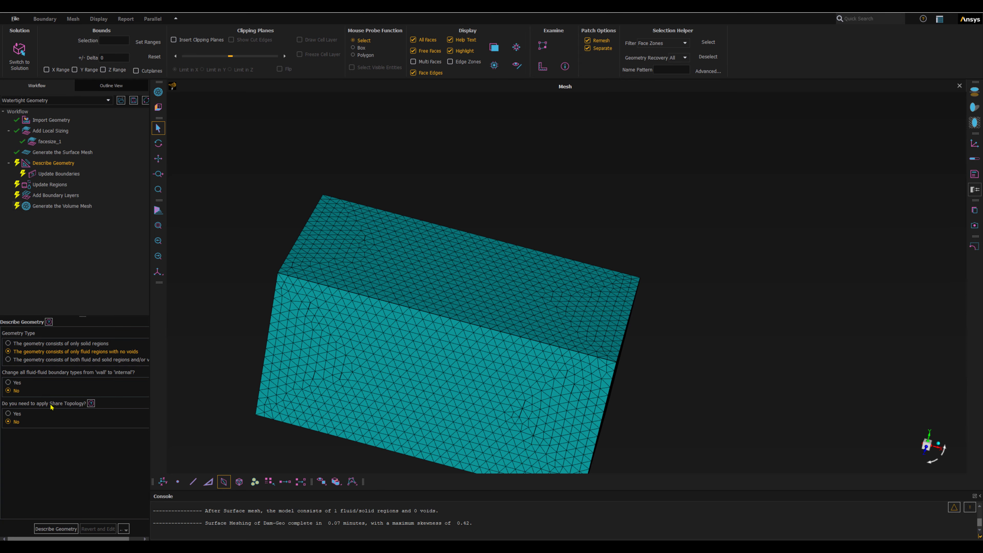
ctrl+middle_drag(307, 372, 470, 245)
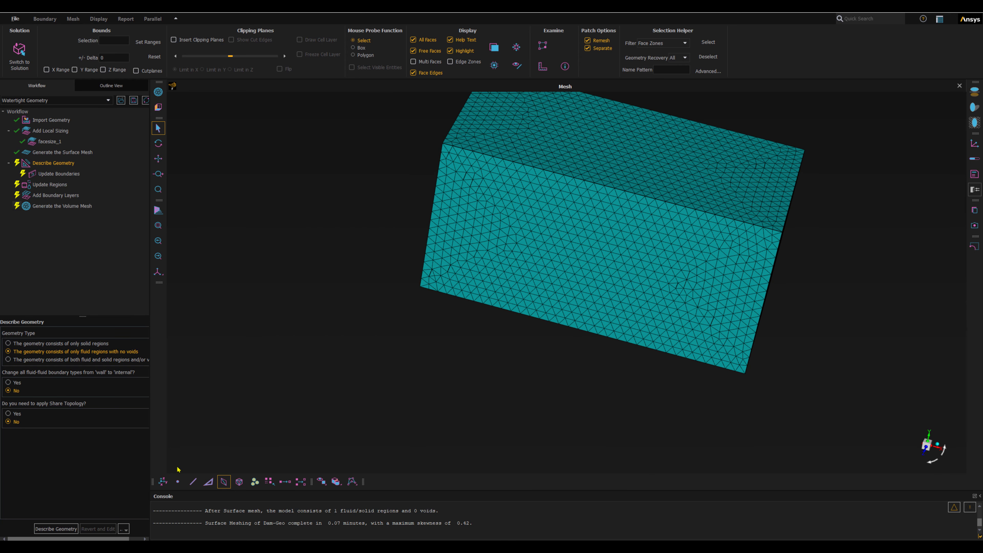
click(56, 529)
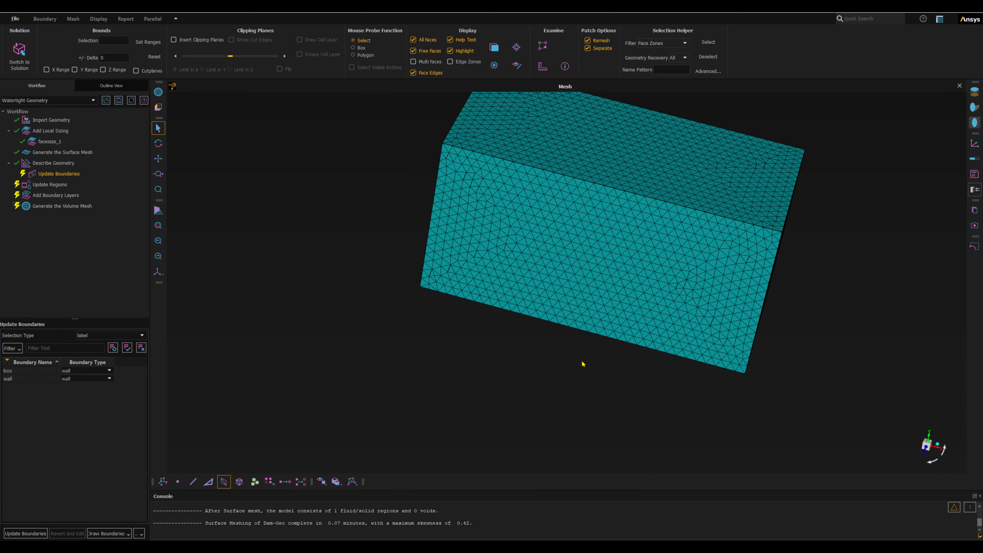
- Update the boundaries with box and wall kept as wall type, and update the regions with the fluid region as fluid
ctrl+middle_drag(584, 362, 500, 413)
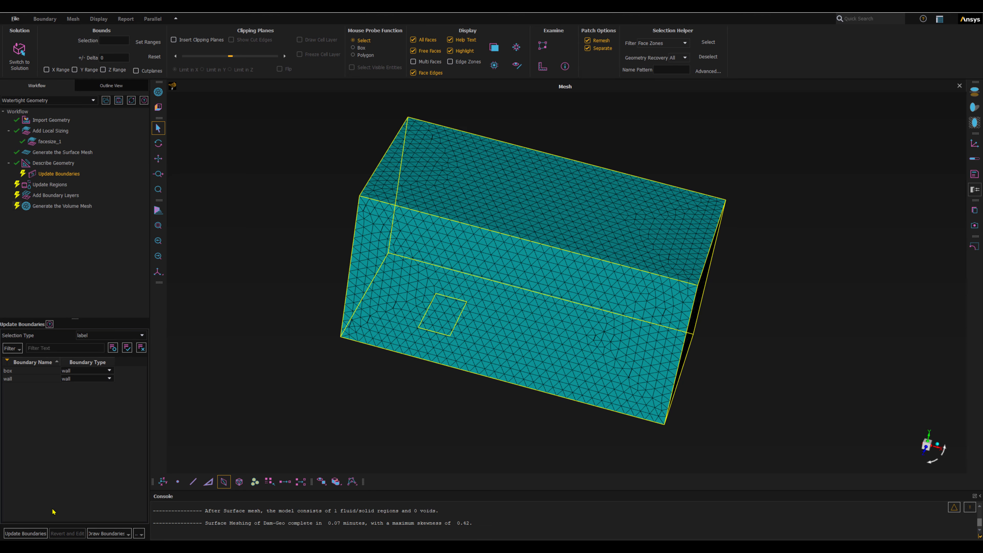
click(24, 534)
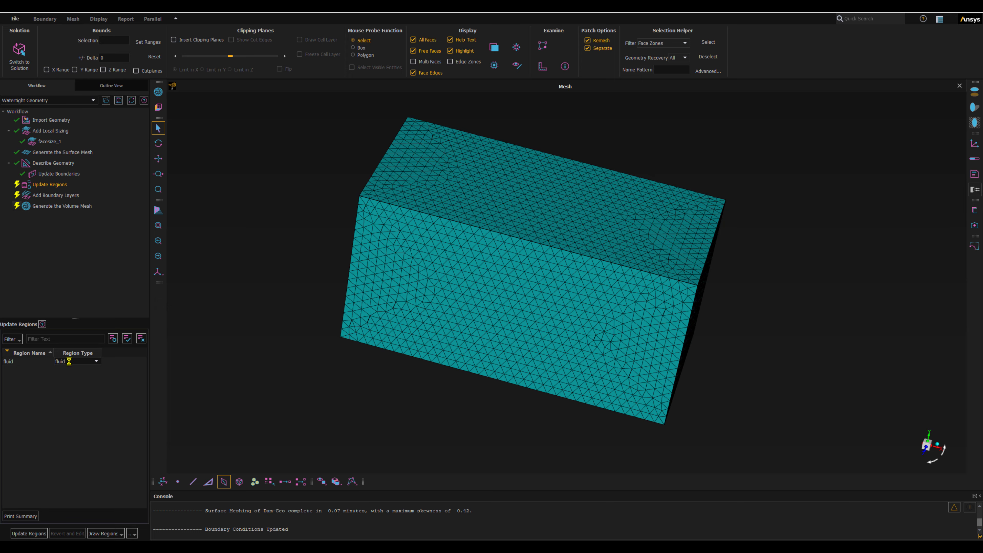
click(21, 363)
click(30, 533)
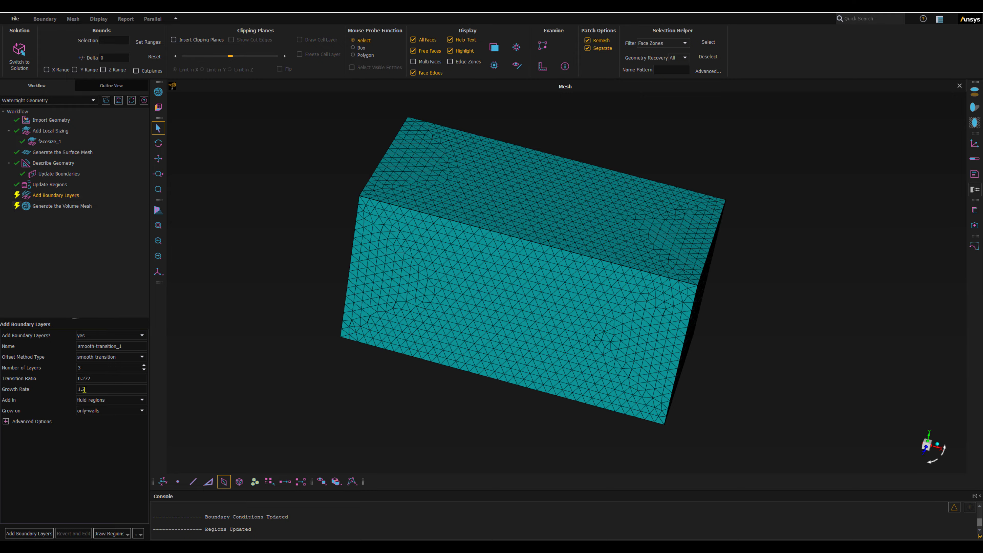
- Add smooth-transition boundary layers with 6 layers, grown only on the walls of the fluid regions
click(89, 370)
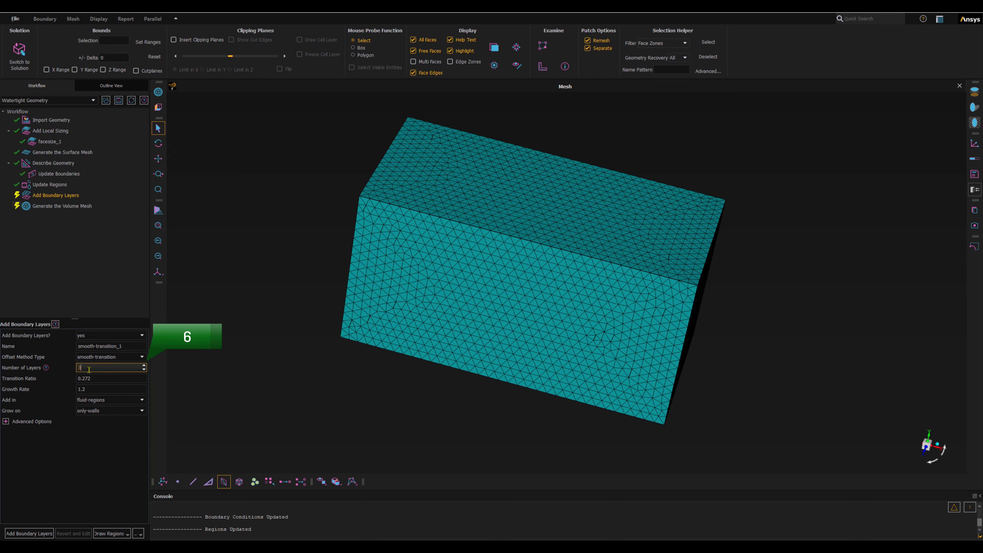
drag(89, 370, 72, 371)
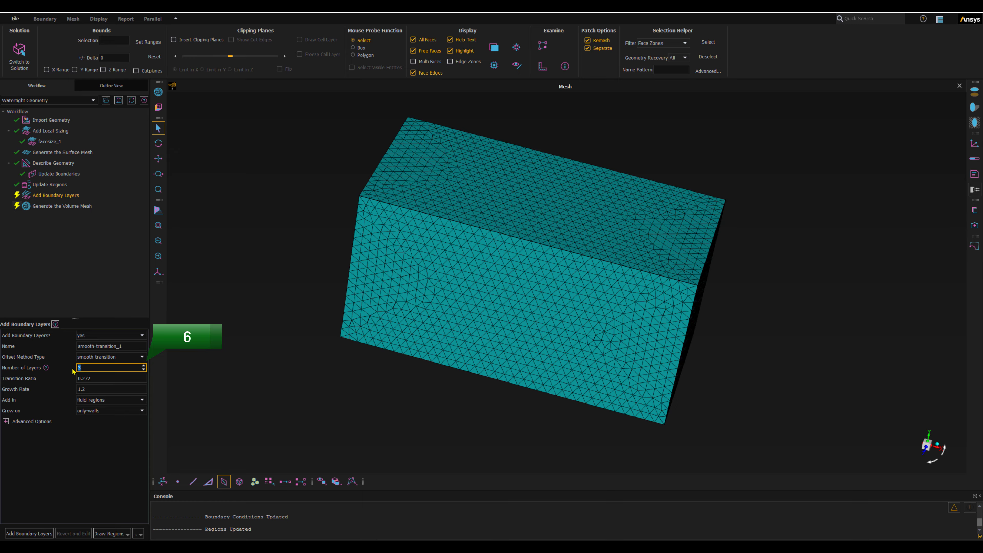
text(6)
key(Return)
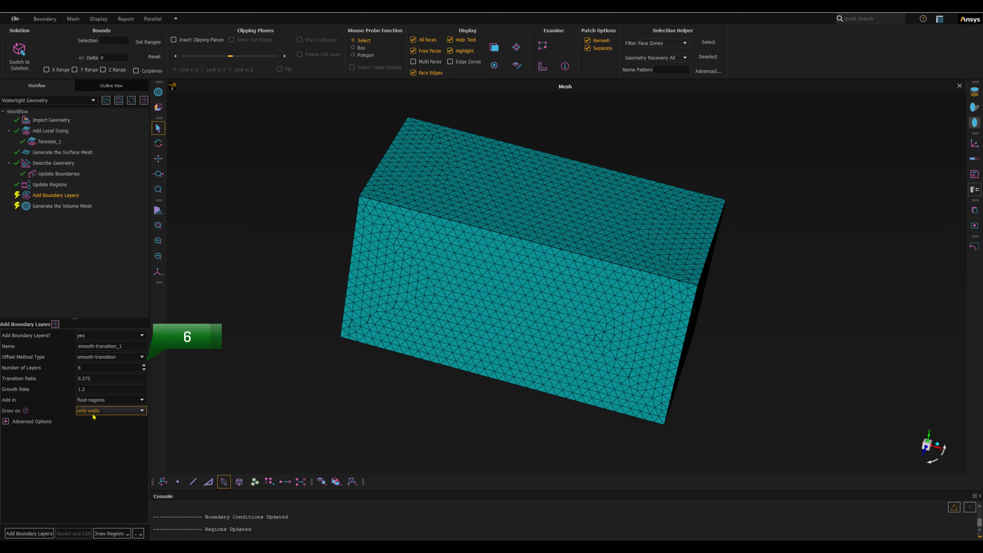
click(29, 533)
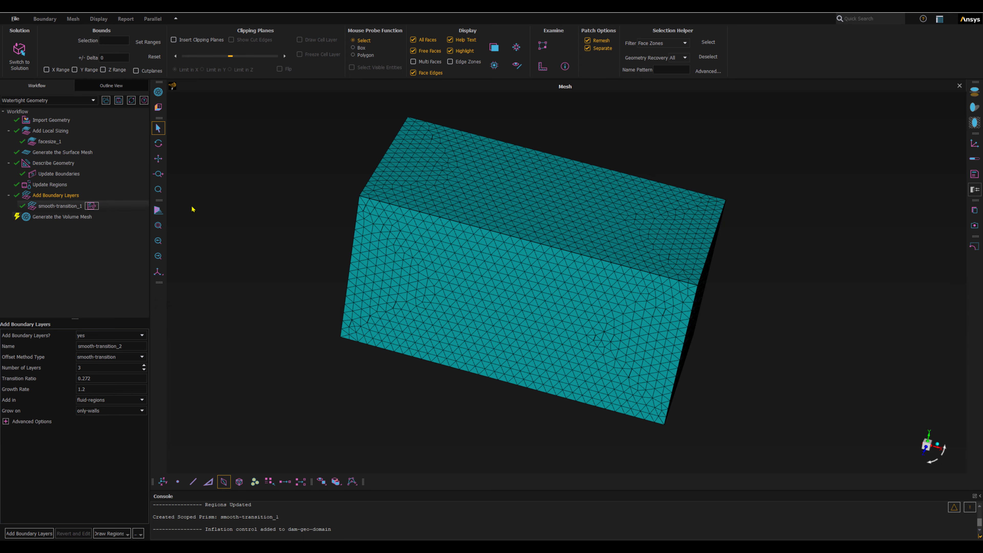
- Generate the volume mesh using the poly-hexcore fill type
click(49, 218)
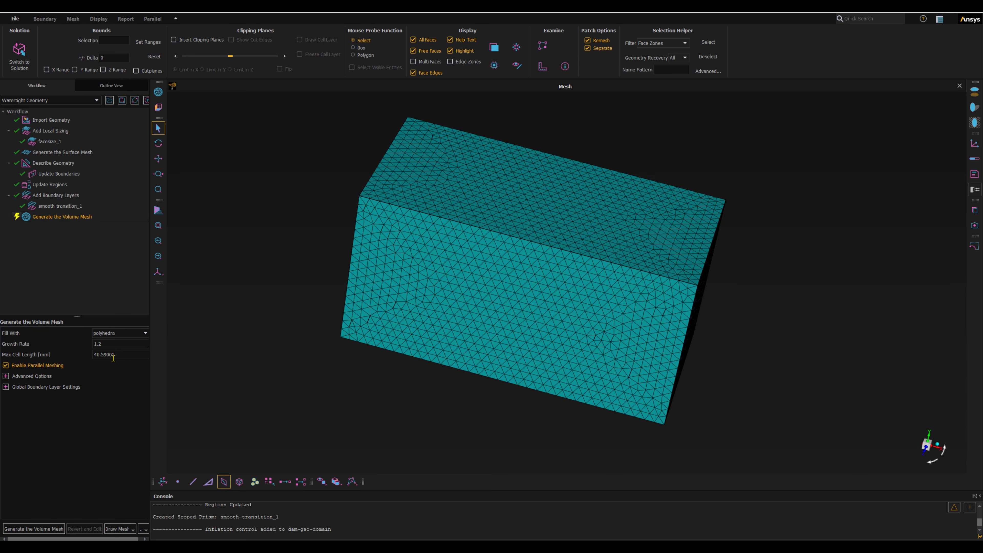
click(114, 335)
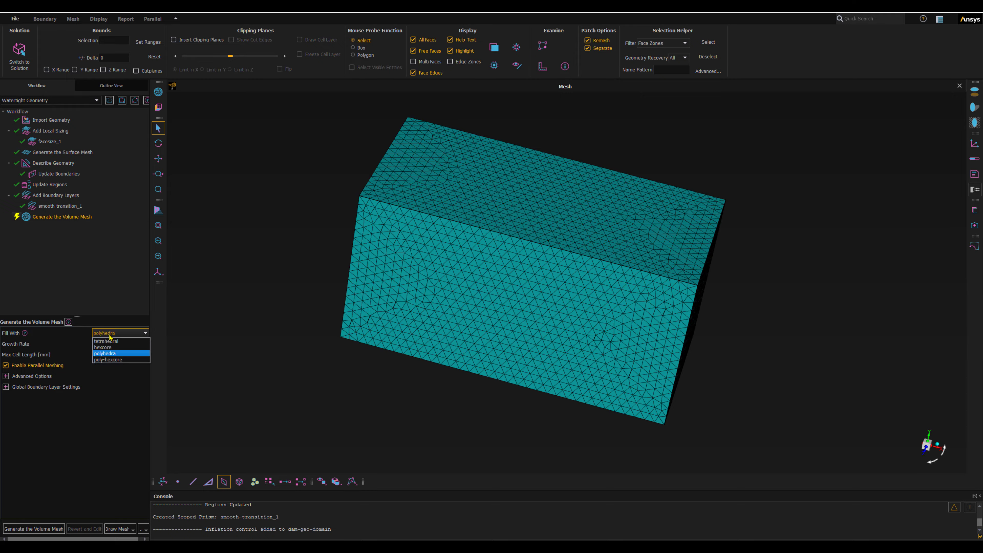
click(110, 360)
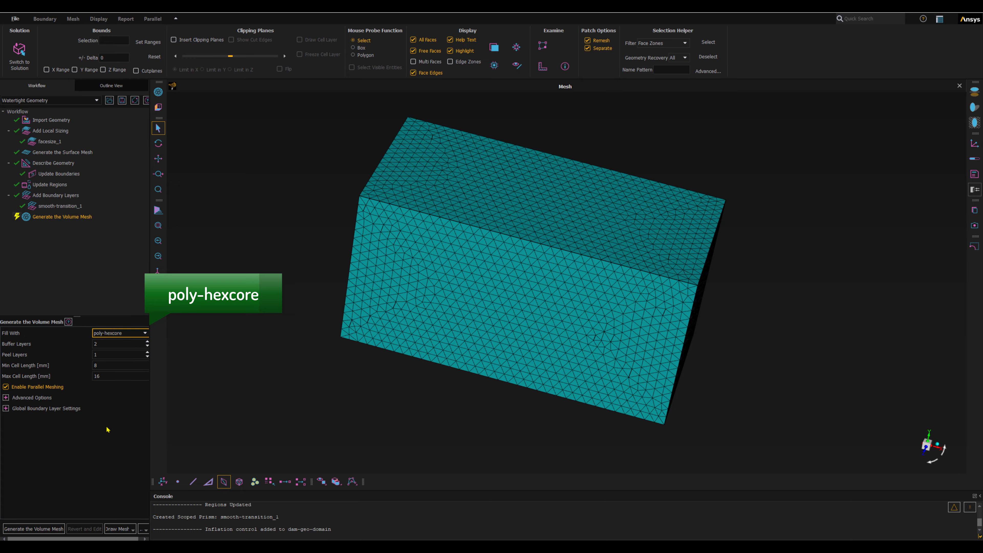
click(27, 530)
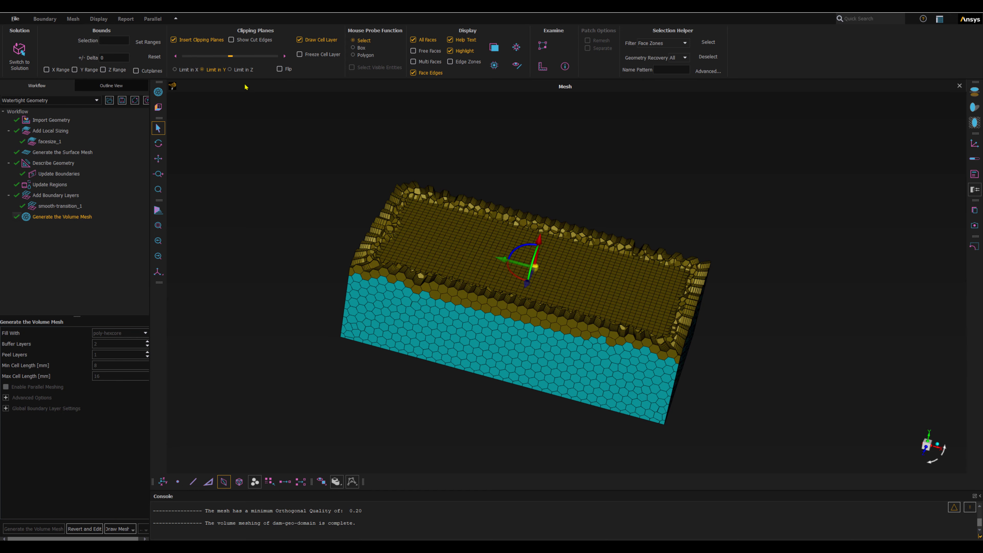
- Limit the clipping plane in Z and examine the volume mesh layers and cells around the box cutout
click(228, 69)
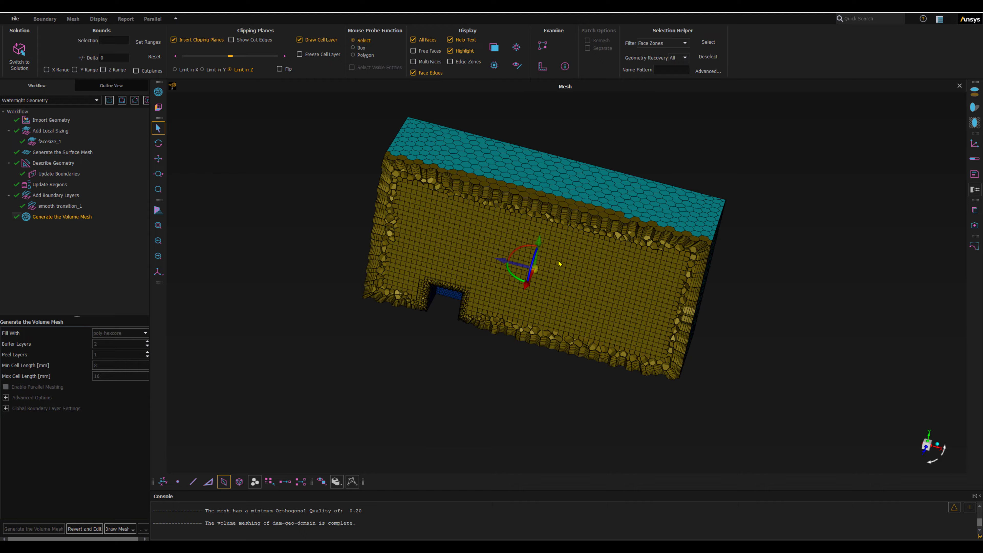
click(688, 320)
scroll(435, 317, up, 5)
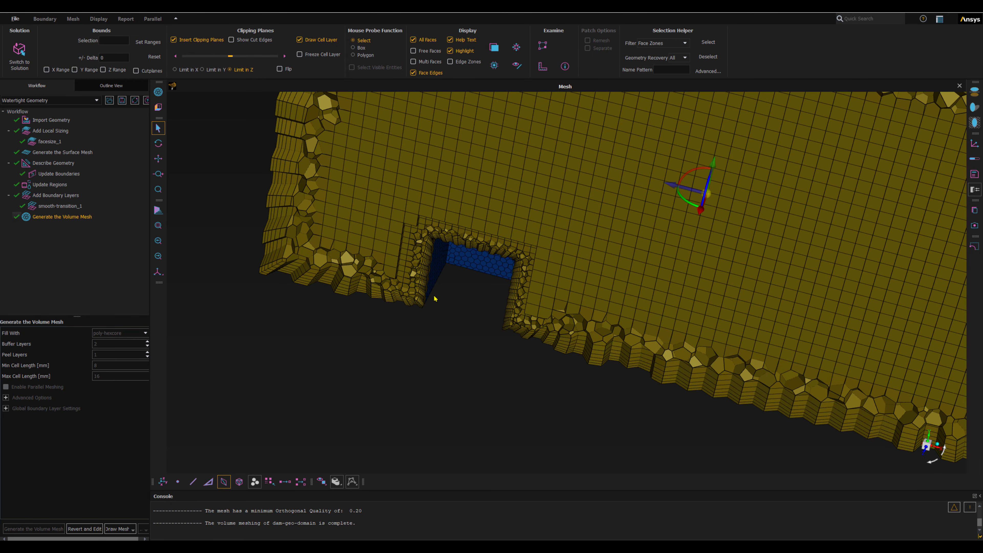
scroll(435, 298, up, 1)
scroll(457, 341, up, 3)
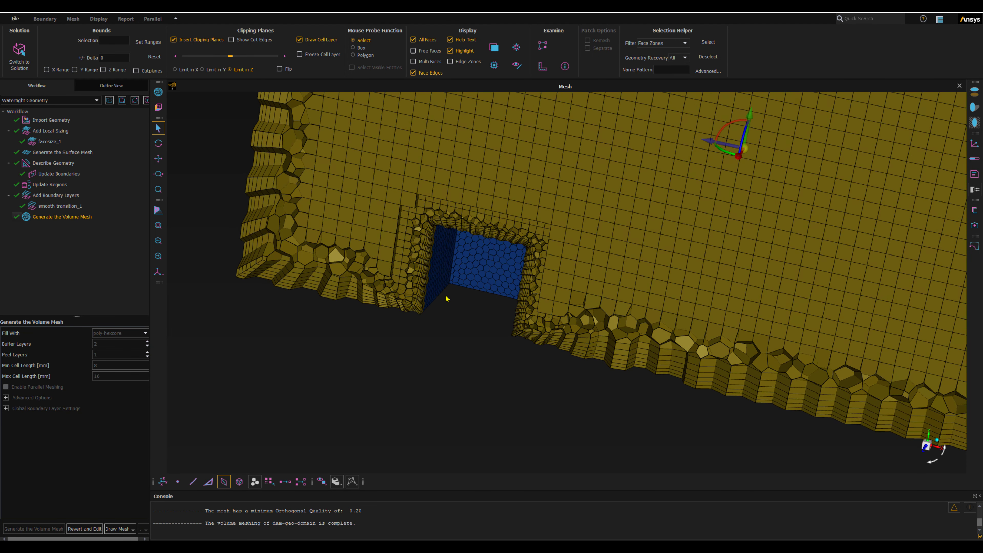
middle_drag(446, 296, 445, 297)
scroll(452, 253, up, 3)
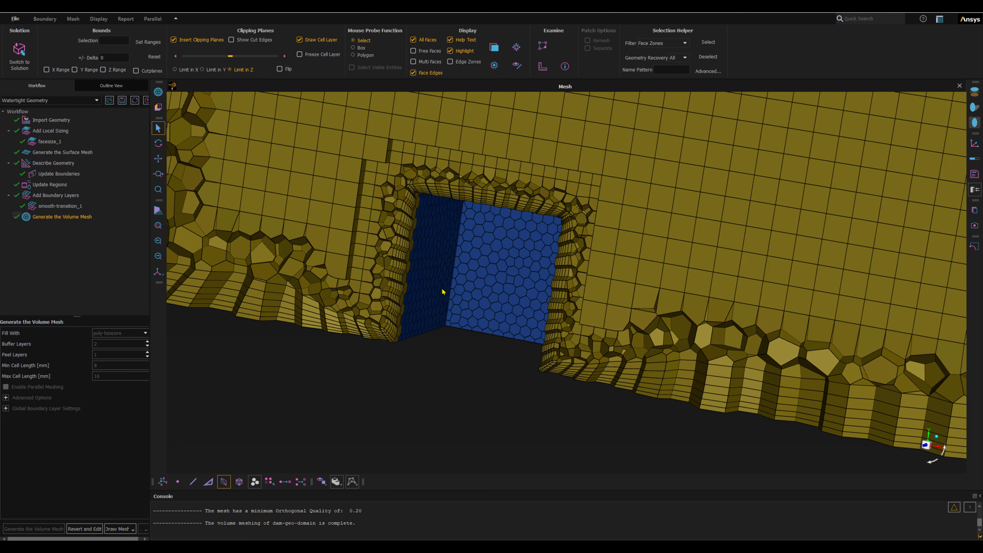
scroll(441, 293, down, 3)
middle_drag(442, 292, 541, 346)
scroll(463, 316, down, 3)
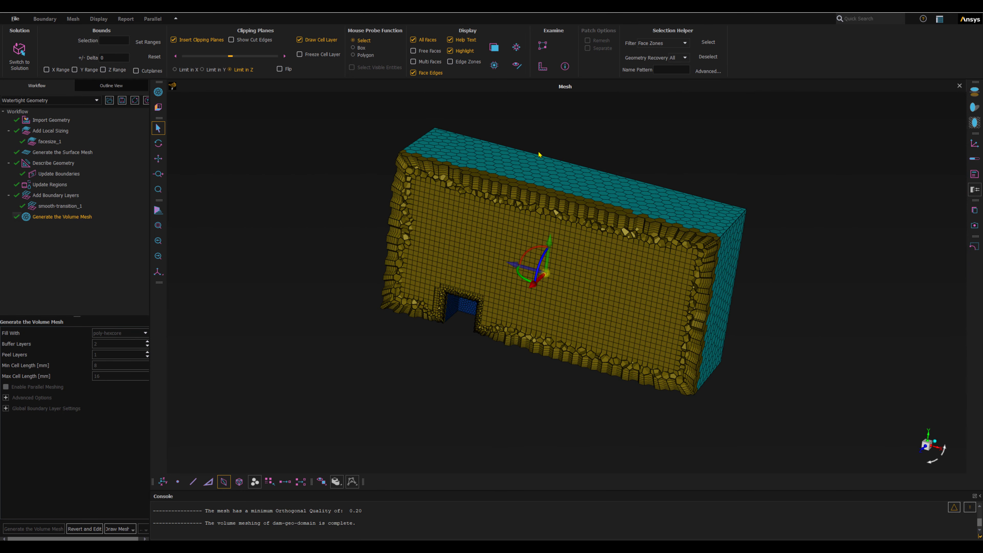
ctrl+middle_drag(551, 164, 538, 225)
ctrl+middle_drag(562, 363, 552, 318)
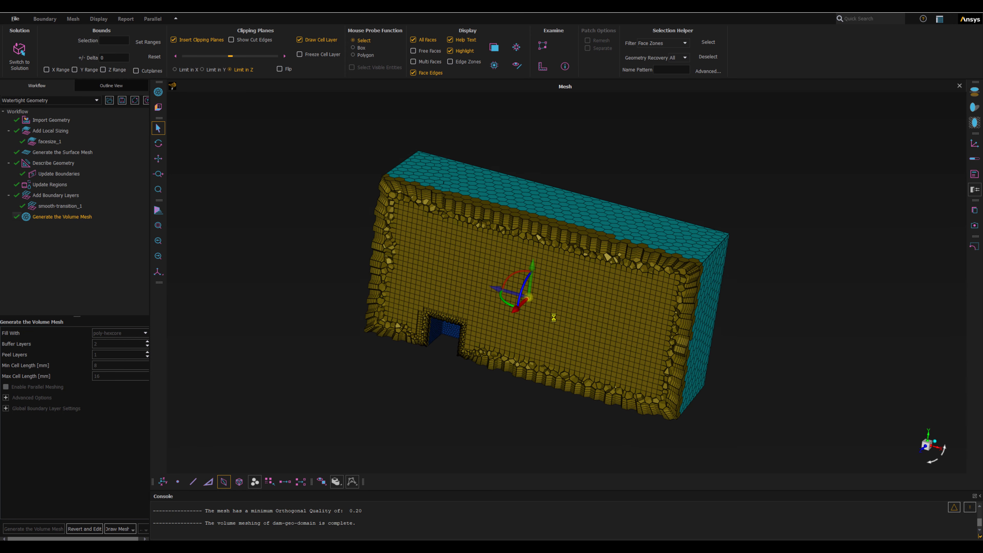
- Write the mesh to a binary CFF mesh file named Dam-MESH in the Marin Dam Break folder
click(14, 19)
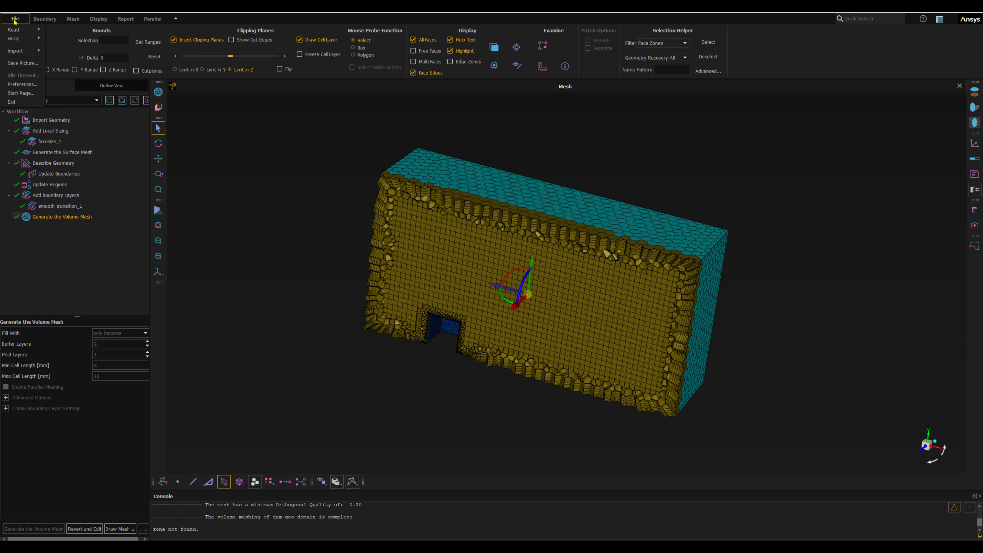
mouse_move(21, 39)
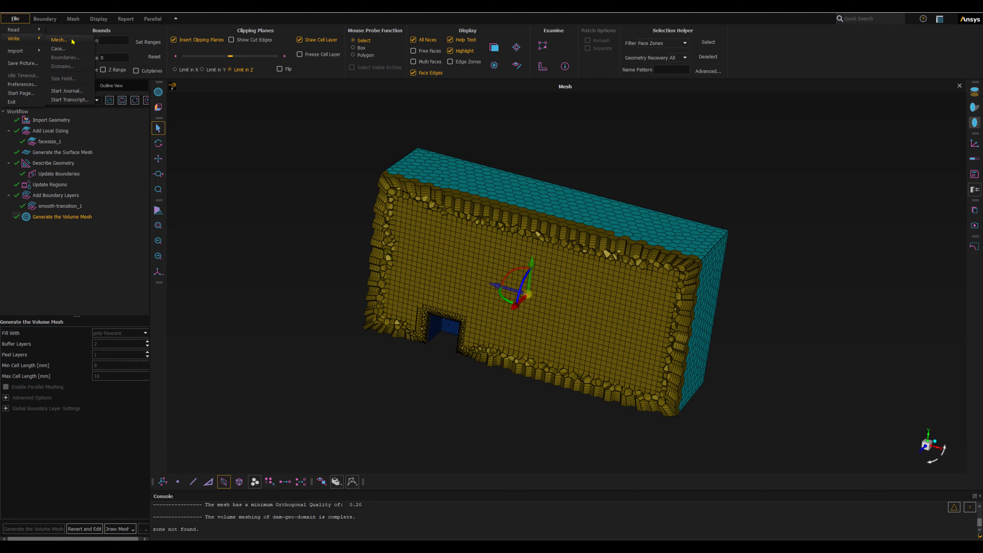
click(58, 40)
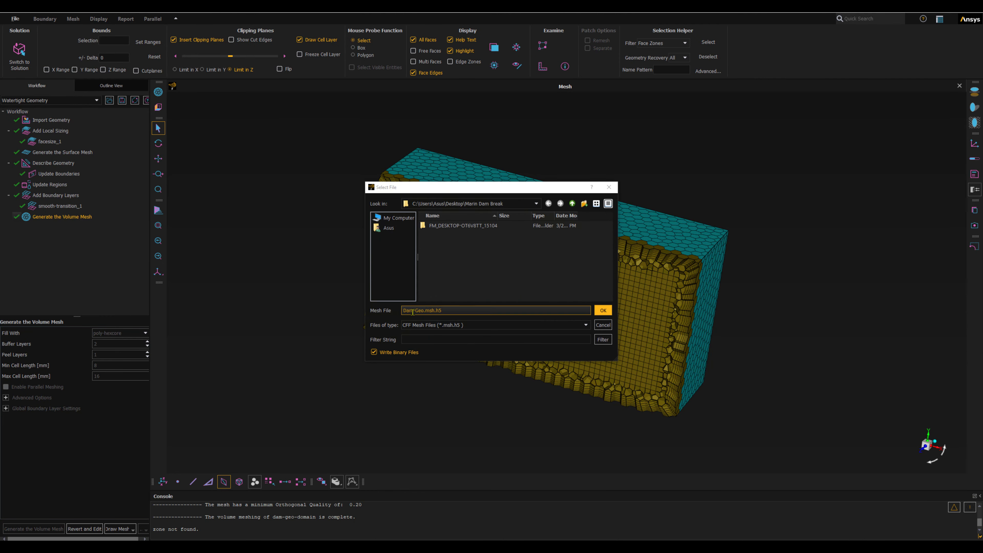
click(421, 311)
drag(415, 310, 463, 310)
text(MESH)
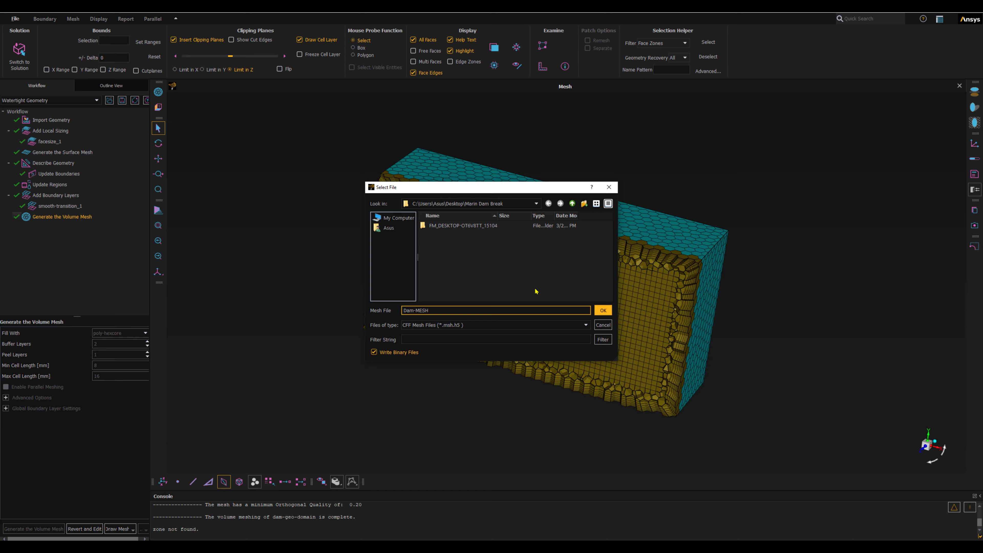
click(602, 311)
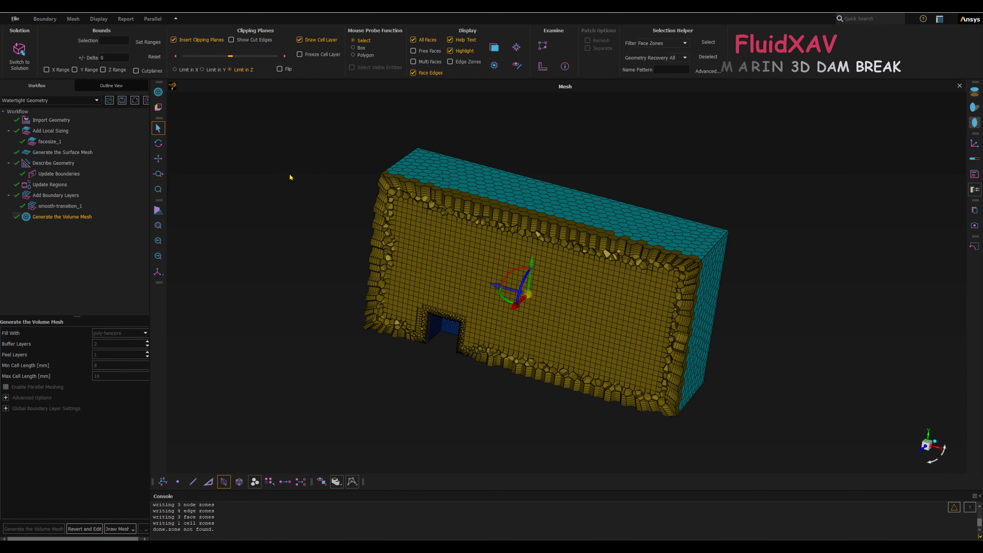
- Switch from meshing to solution mode, confirming the change, and report the mesh size information in the console
click(19, 61)
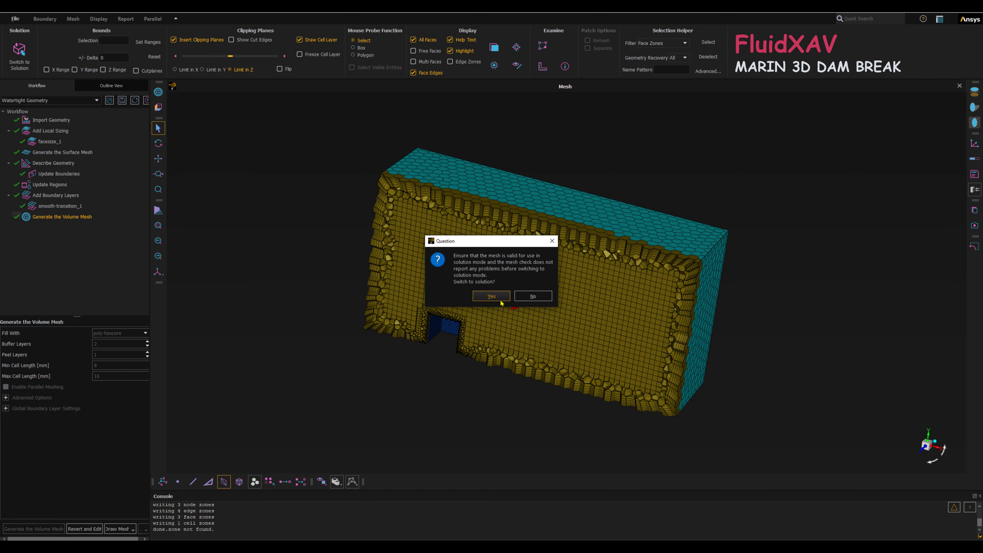
click(491, 296)
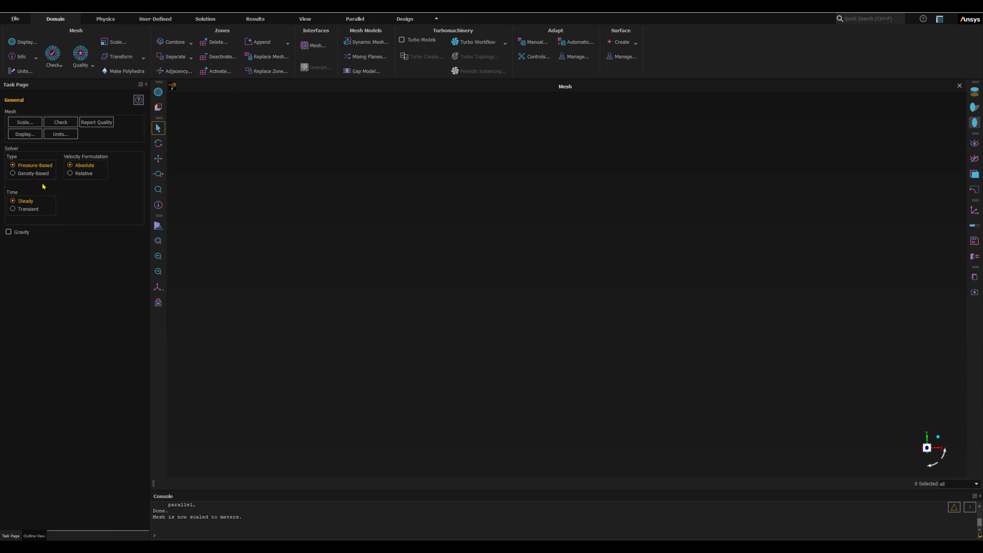
click(37, 58)
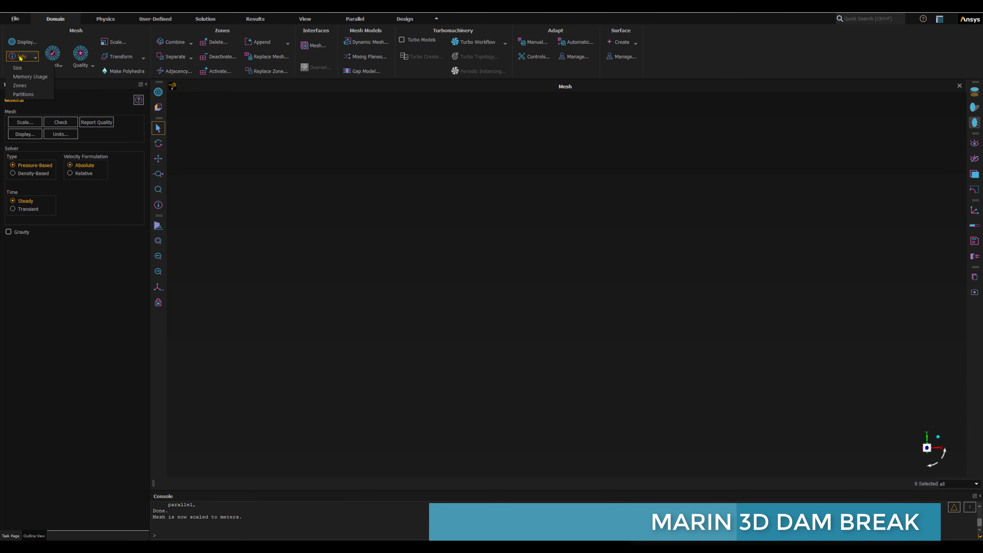
click(24, 68)
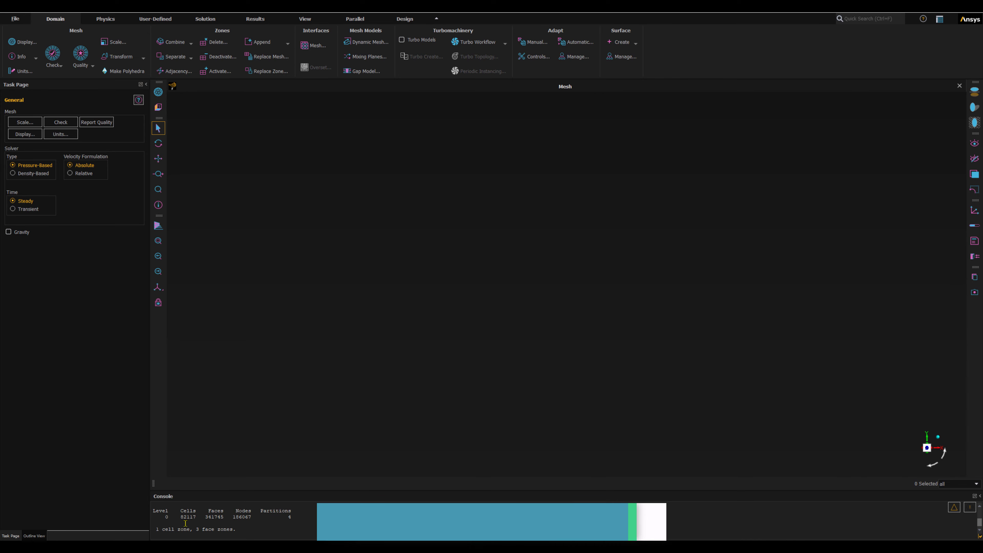